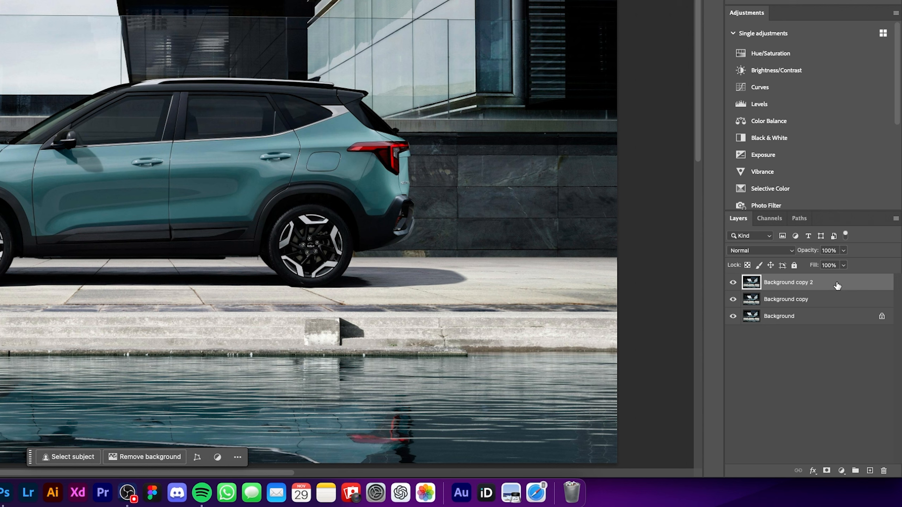
- Duplicate the Background copy 2 layer and rename the three copies, from lowest to highest, Background, Shadow and Subject
{"action": "left_click_drag", "start_coordinate": [836, 285], "coordinate": [870, 470]}
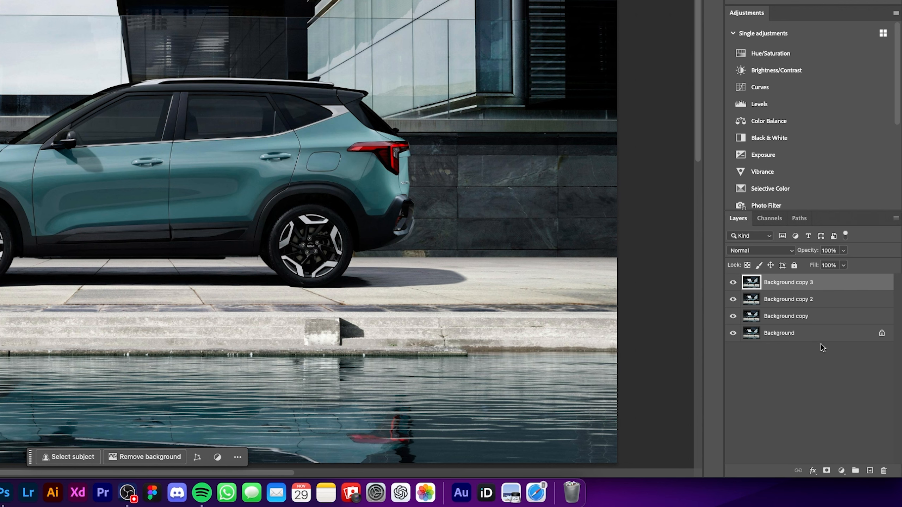
{"action": "double_click", "coordinate": [789, 318]}
{"action": "type", "text": "B"}
{"action": "left_click", "coordinate": [793, 305]}
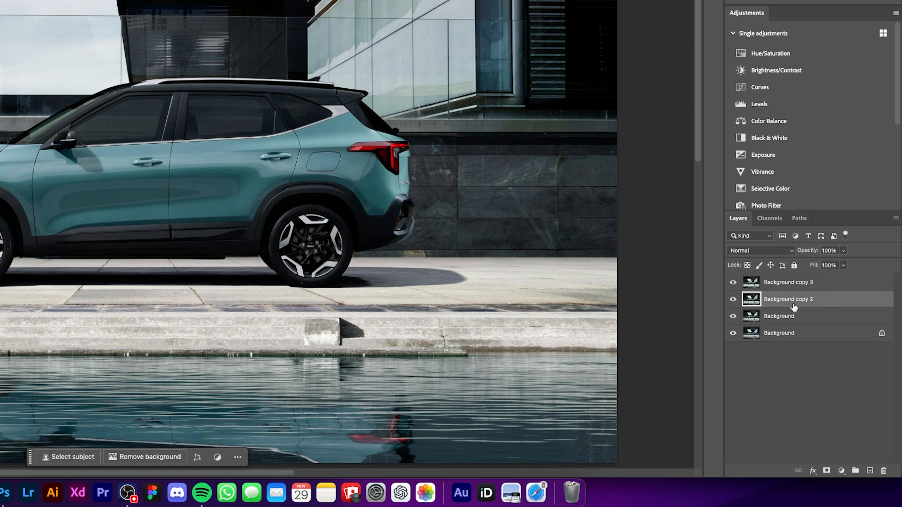
{"action": "type", "text": "Shadow"}
{"action": "double_click", "coordinate": [786, 283]}
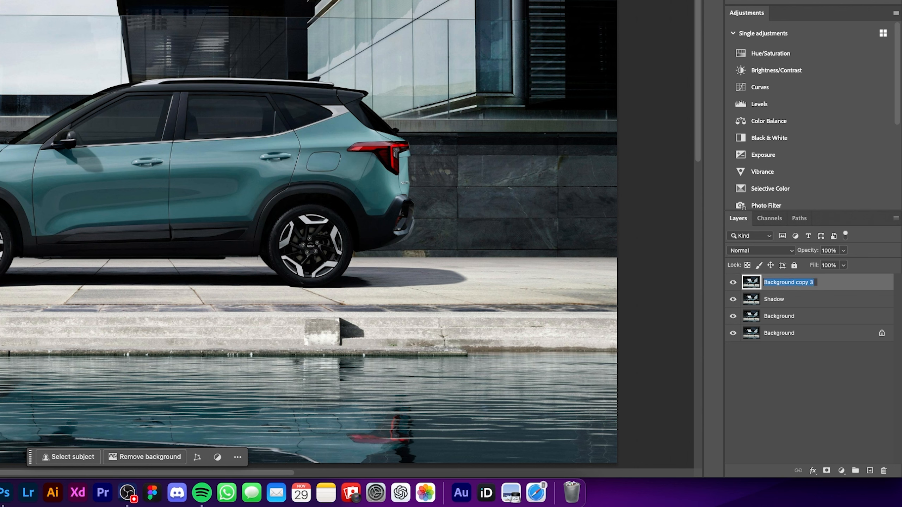
{"action": "type", "text": "Subject"}
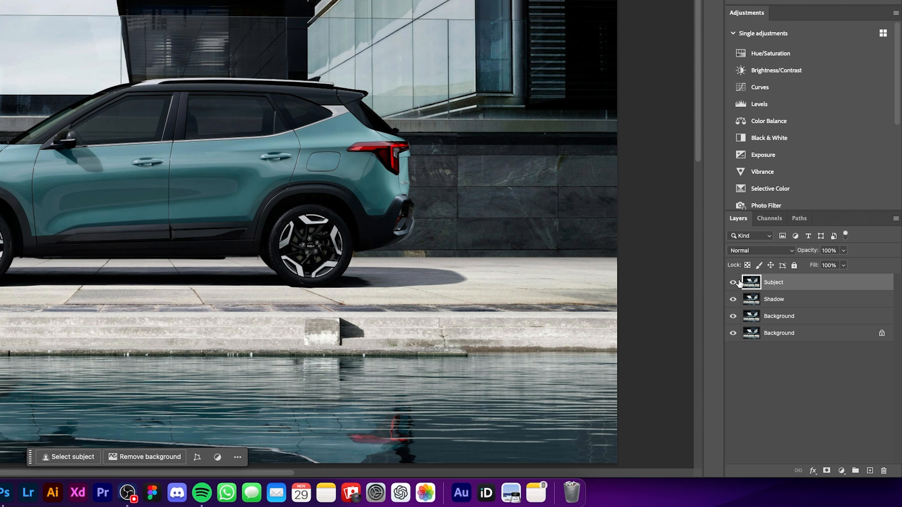
- Hide the Subject and Shadow layers and draw a freehand lasso around the car and its ground shadow on the unlocked Background layer
{"action": "left_click", "coordinate": [734, 282]}
{"action": "left_click", "coordinate": [779, 321]}
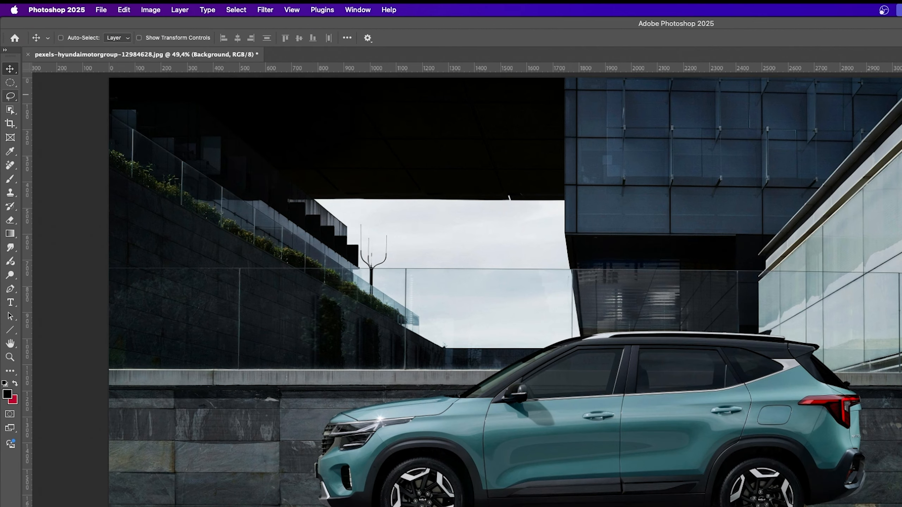
{"action": "left_click", "coordinate": [14, 100]}
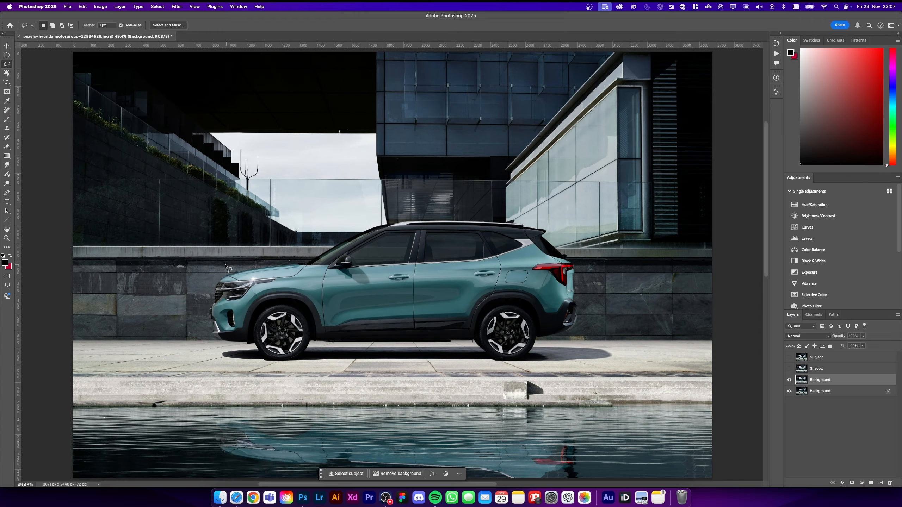
{"action": "left_click_drag", "start_coordinate": [335, 397], "coordinate": [439, 386]}
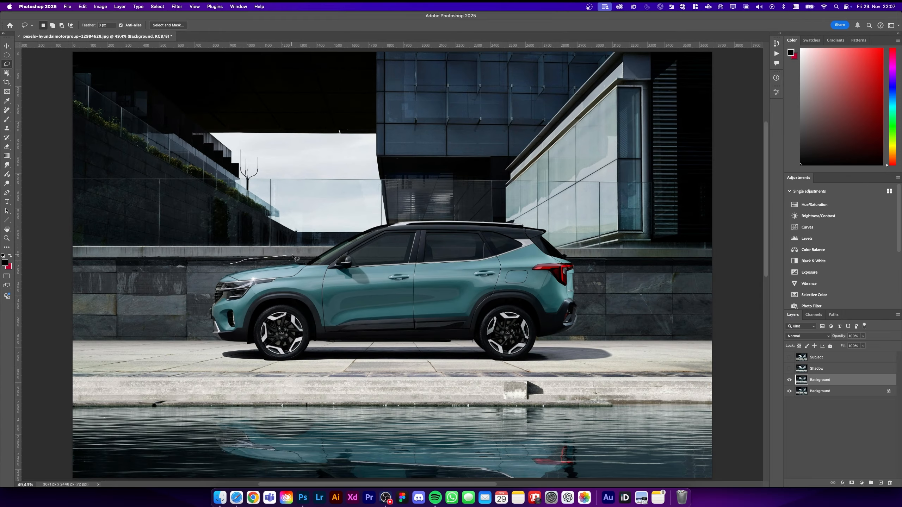
{"action": "mouse_move", "coordinate": [292, 255]}
{"action": "left_mouse_down"}
{"action": "mouse_move", "coordinate": [392, 212]}
{"action": "mouse_move", "coordinate": [525, 212]}
{"action": "mouse_move", "coordinate": [591, 275]}
{"action": "mouse_move", "coordinate": [620, 344]}
{"action": "left_mouse_up"}
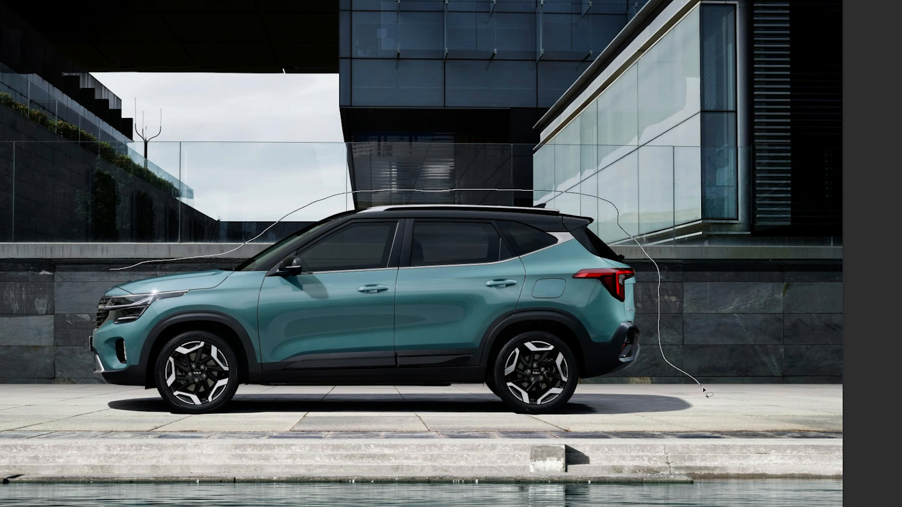
{"action": "mouse_move", "coordinate": [644, 429]}
{"action": "left_mouse_down"}
{"action": "mouse_move", "coordinate": [126, 423]}
{"action": "mouse_move", "coordinate": [72, 389]}
{"action": "mouse_move", "coordinate": [65, 323]}
{"action": "mouse_move", "coordinate": [106, 270]}
{"action": "left_mouse_up"}
- Remove the car with a Generative Fill using an empty prompt and keep the third variation
{"action": "left_click", "coordinate": [332, 453]}
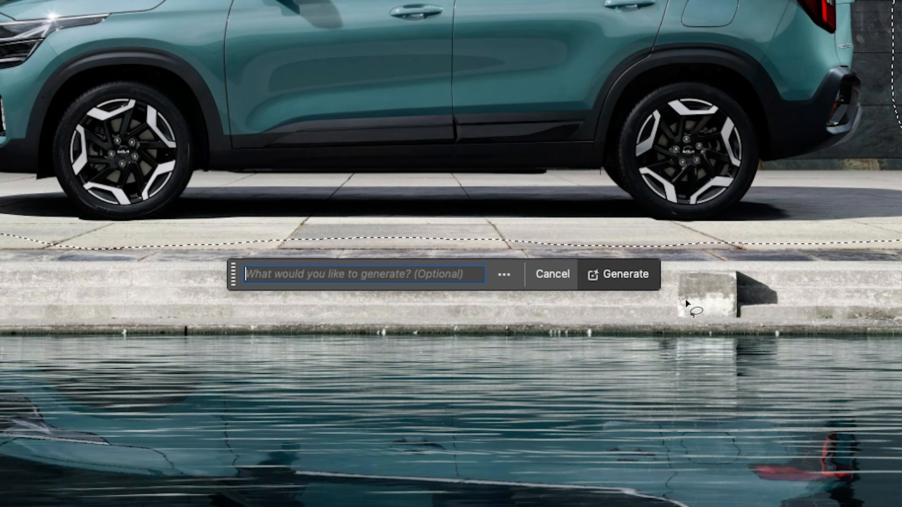
{"action": "left_click", "coordinate": [625, 274]}
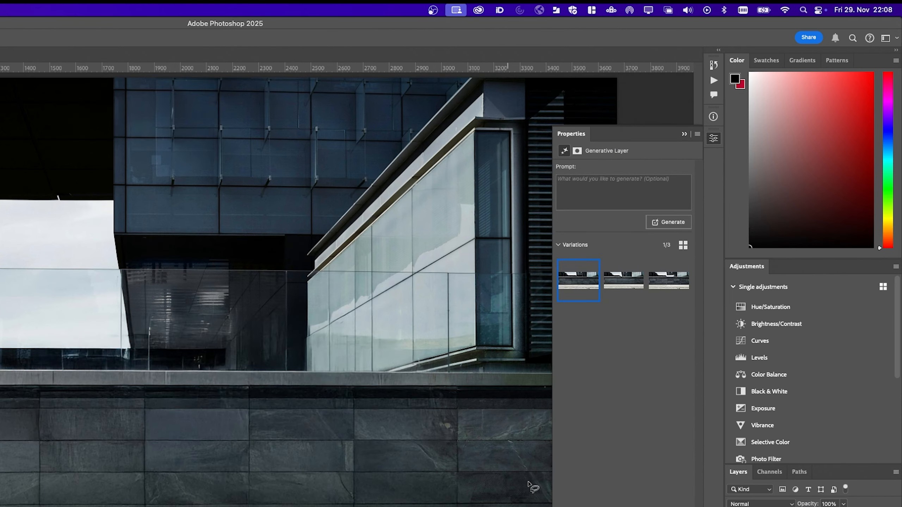
{"action": "left_click", "coordinate": [629, 288]}
{"action": "left_click", "coordinate": [670, 286]}
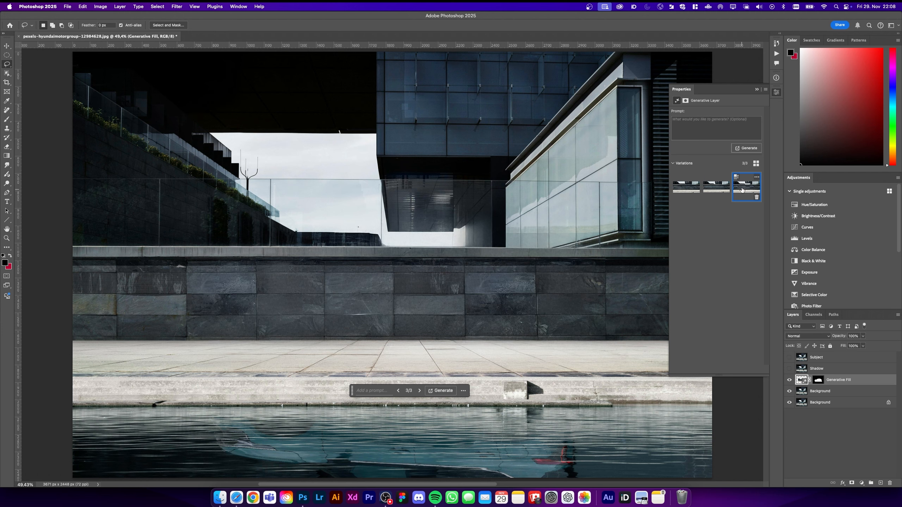
{"action": "left_click", "coordinate": [758, 90]}
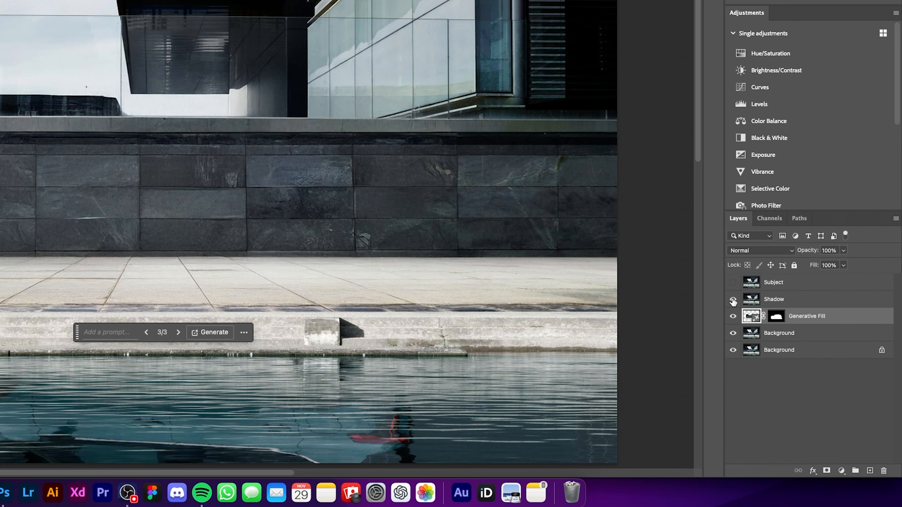
- Show the Shadow layer and trace the front and lower edge of the car's ground shadow with the Pen tool
{"action": "left_click", "coordinate": [732, 299]}
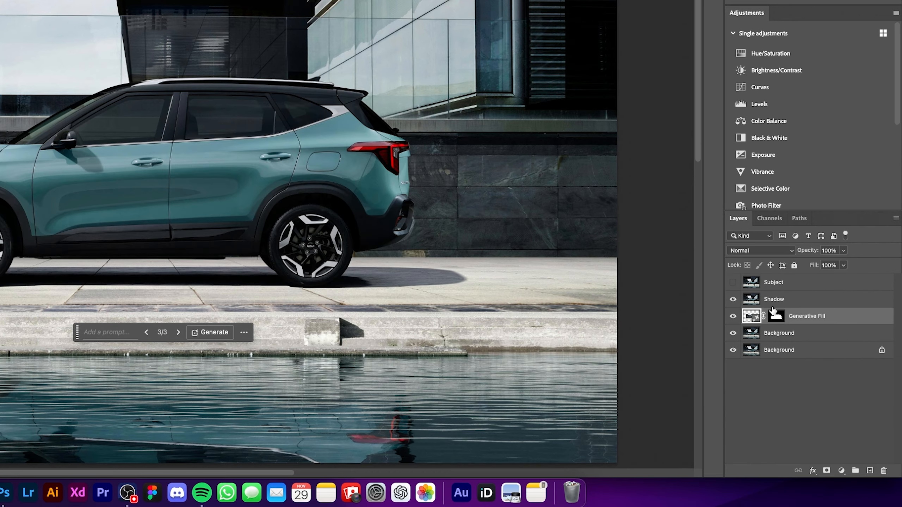
{"action": "left_click", "coordinate": [797, 303]}
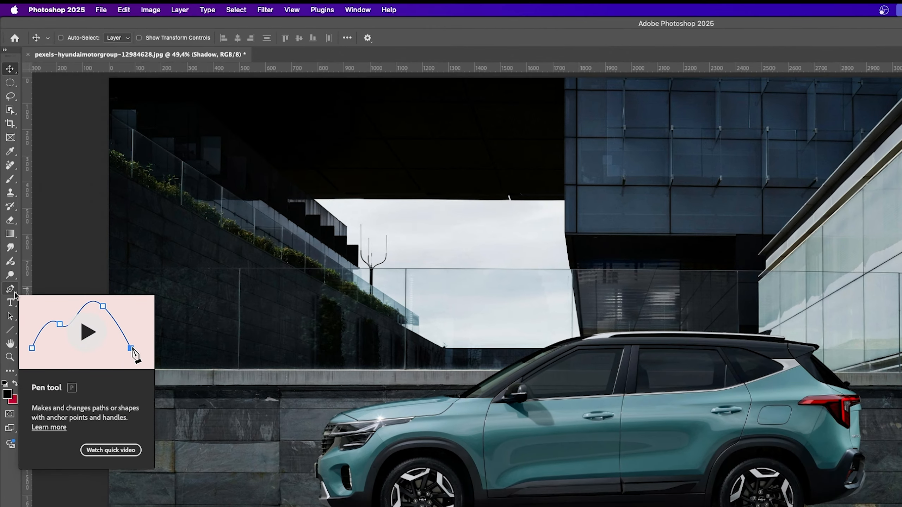
{"action": "left_click", "coordinate": [14, 293]}
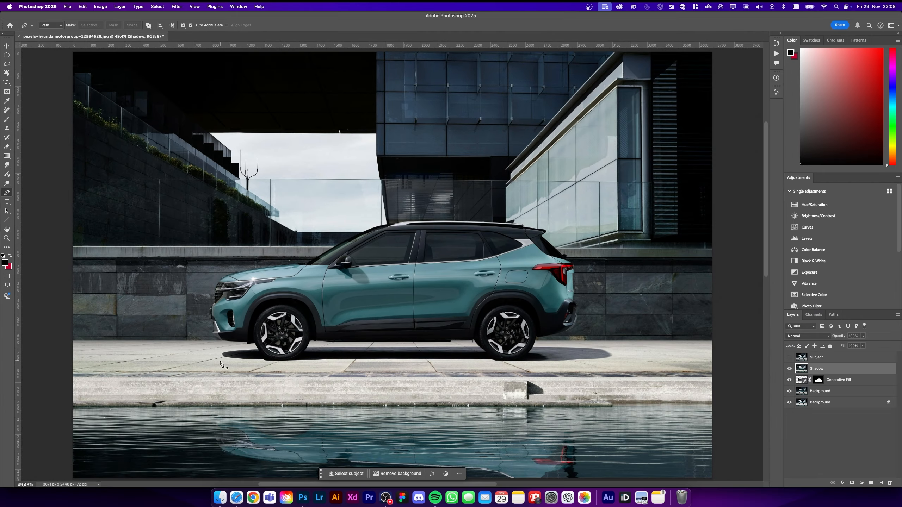
{"action": "key", "text": "super+1"}
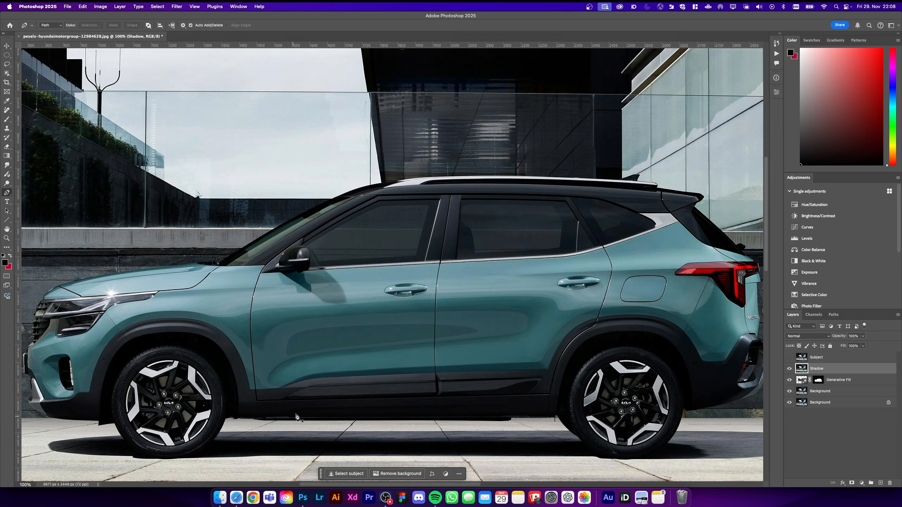
{"action": "scroll", "coordinate": [296, 416], "scroll_direction": "down", "scroll_amount": 5}
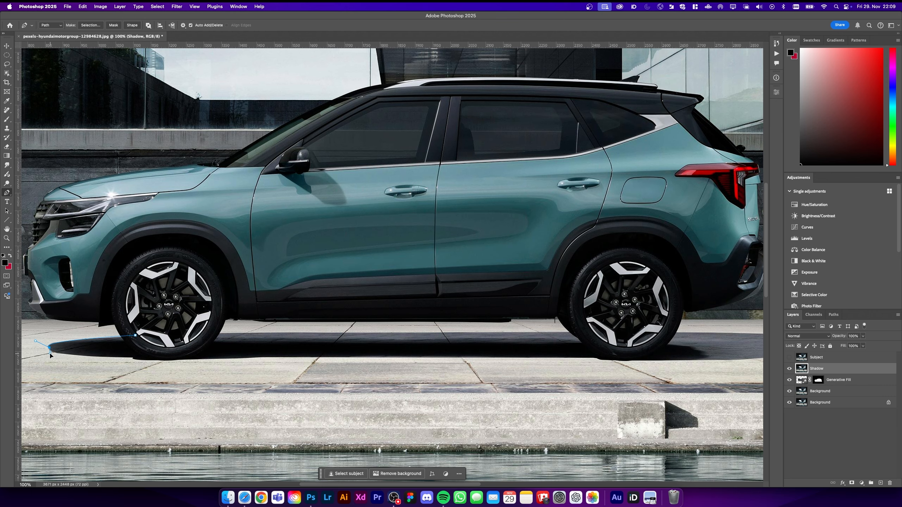
{"action": "left_click_drag", "start_coordinate": [144, 354], "coordinate": [201, 357]}
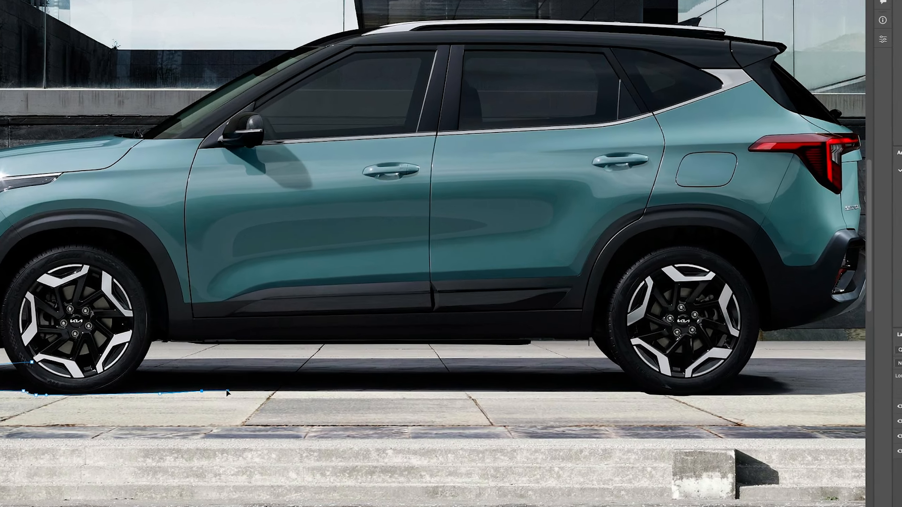
{"action": "left_click_drag", "start_coordinate": [474, 358], "coordinate": [479, 358]}
{"action": "left_click_drag", "start_coordinate": [595, 359], "coordinate": [598, 359]}
{"action": "left_click", "coordinate": [901, 469]}
{"action": "left_click_drag", "start_coordinate": [895, 428], "coordinate": [570, 409]}
{"action": "left_click", "coordinate": [755, 445]}
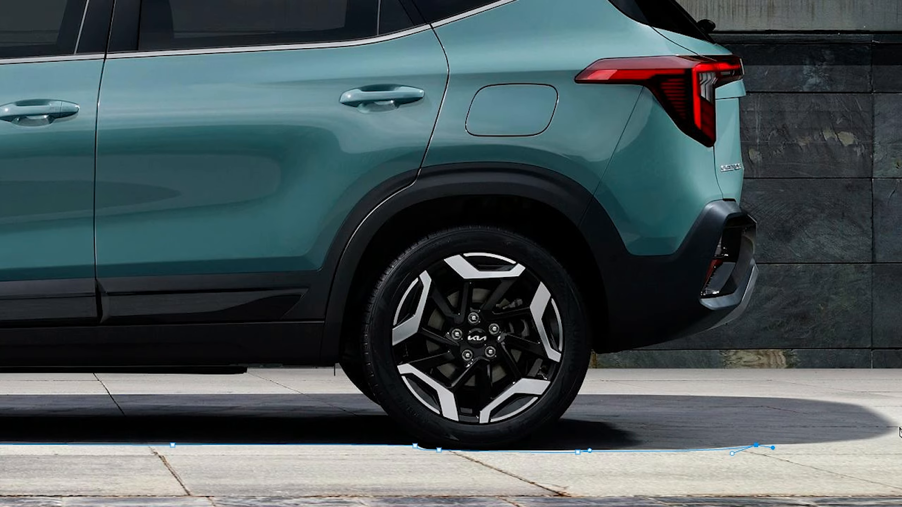
- Continue the path around the shadow's rear end and back along its upper edge, closing it at the front wheel
{"action": "left_click_drag", "start_coordinate": [895, 421], "coordinate": [889, 399]}
{"action": "left_click_drag", "start_coordinate": [748, 394], "coordinate": [709, 392]}
{"action": "left_click", "coordinate": [519, 385]}
{"action": "key", "text": "ctrl+minus"}
{"action": "key", "text": "ctrl+t"}
{"action": "key", "text": "Escape"}
{"action": "left_click", "coordinate": [517, 358]}
{"action": "left_click", "coordinate": [329, 358]}
{"action": "left_click", "coordinate": [145, 358]}
{"action": "scroll", "coordinate": [153, 358], "scroll_direction": "left", "scroll_amount": 10}
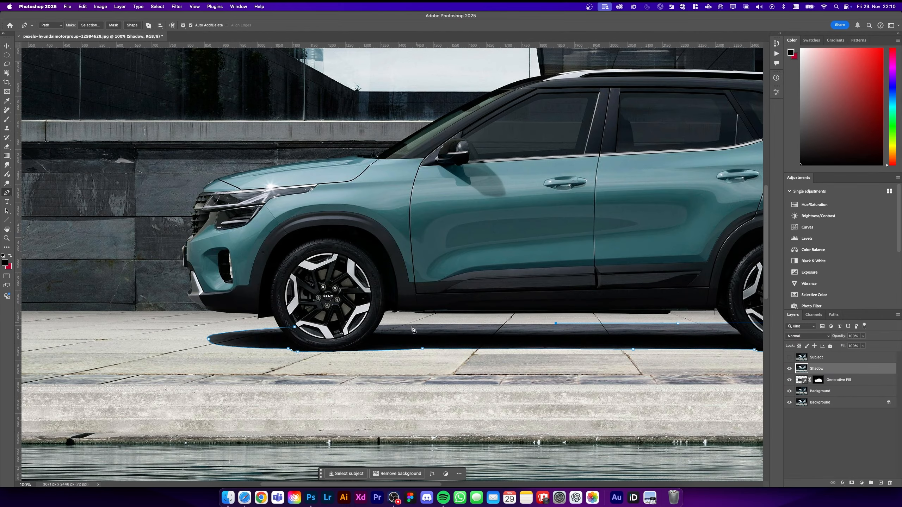
{"action": "left_click", "coordinate": [401, 323]}
{"action": "left_click", "coordinate": [294, 327]}
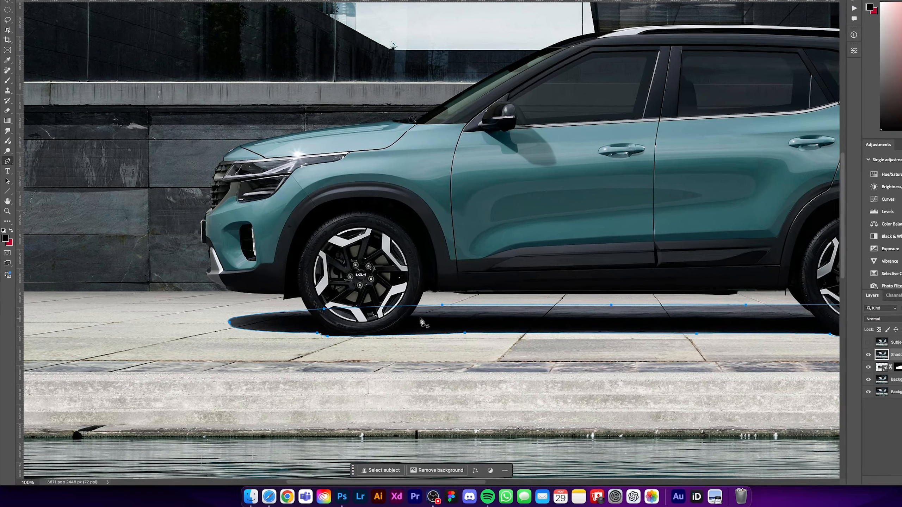
- Convert the shadow path into a new anti-aliased selection with 0 px feather and mask the Shadow layer with it
{"action": "right_click", "coordinate": [381, 334]}
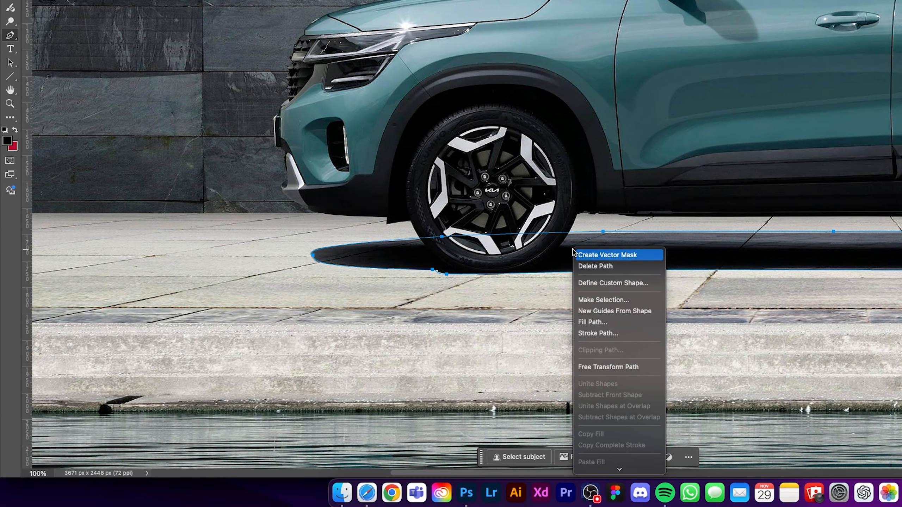
{"action": "left_click", "coordinate": [593, 300]}
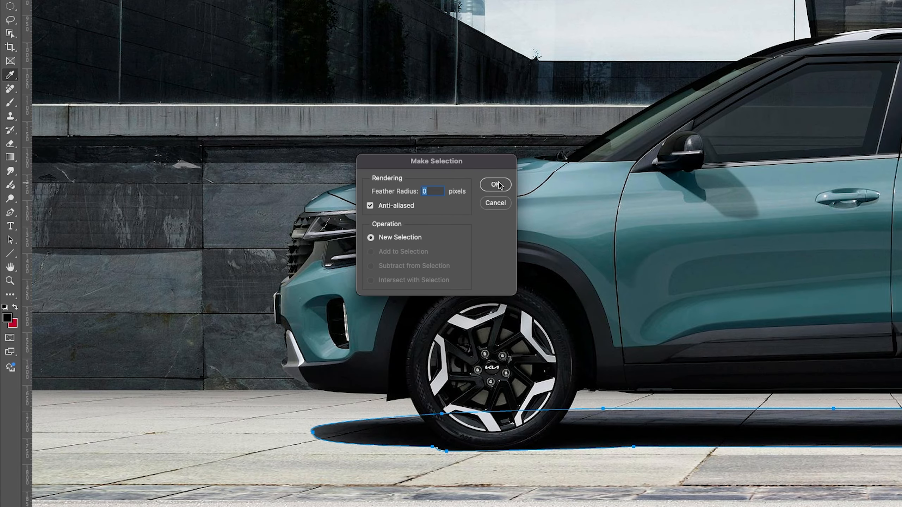
{"action": "left_click", "coordinate": [496, 184]}
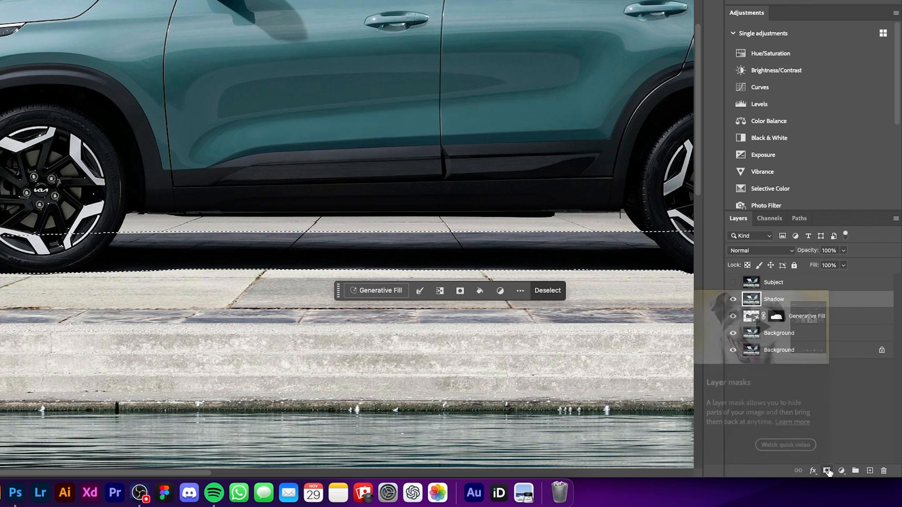
{"action": "left_click", "coordinate": [826, 471]}
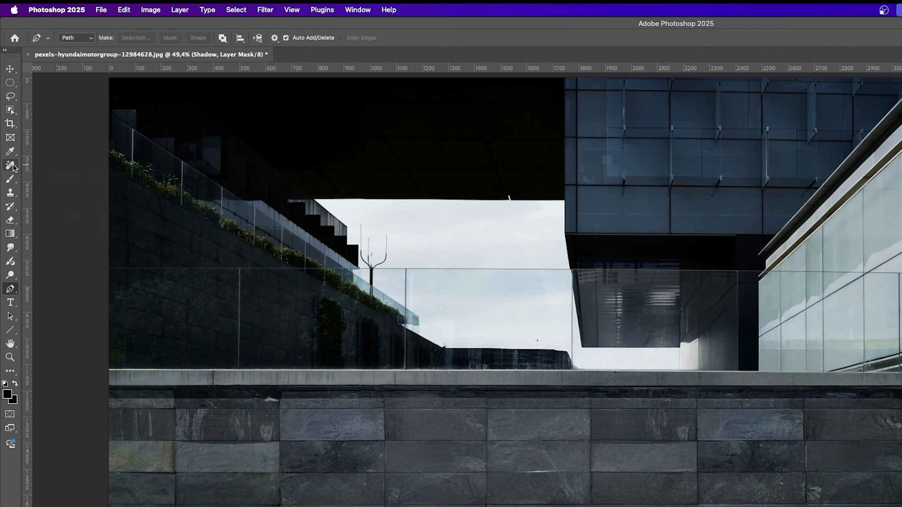
- Paint out the front and rear tyre remnants inside the masked shadow with the Remove tool
{"action": "left_click", "coordinate": [11, 166]}
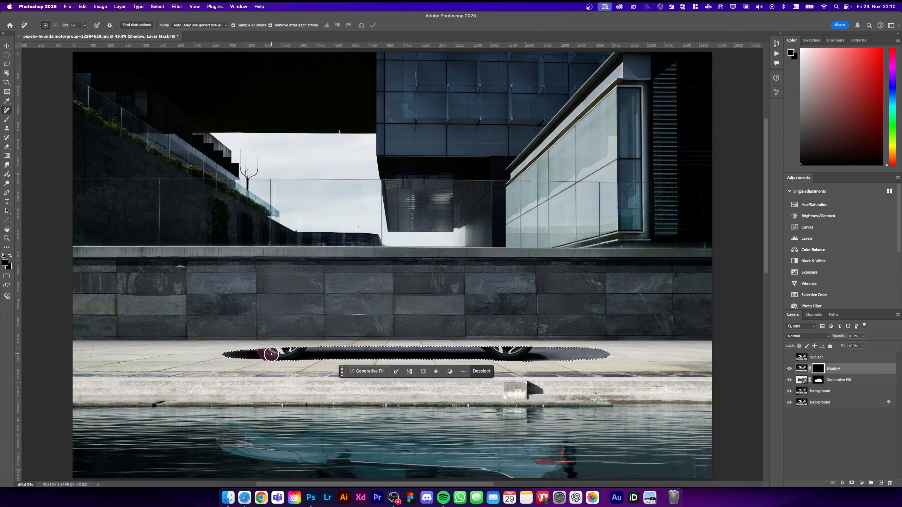
{"action": "left_click_drag", "start_coordinate": [271, 354], "coordinate": [297, 353]}
{"action": "left_click_drag", "start_coordinate": [483, 349], "coordinate": [524, 353]}
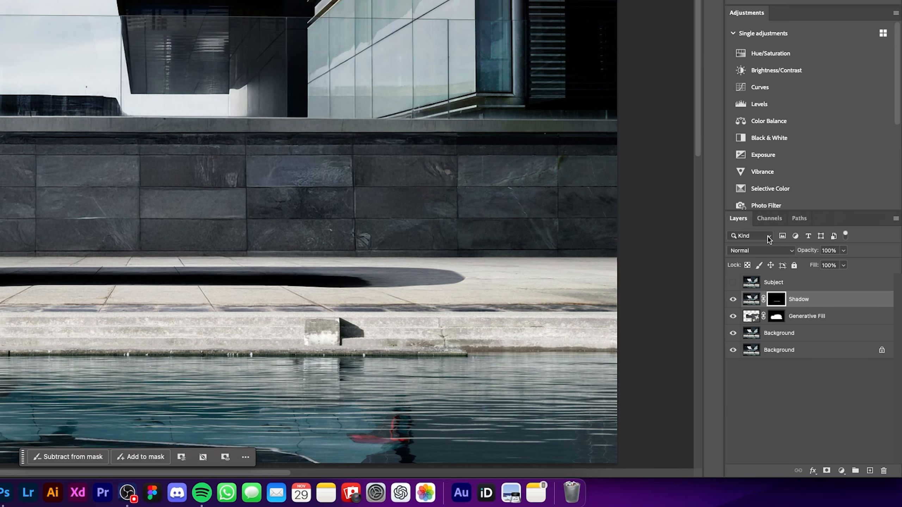
- Show the Subject layer, select the car with the Object Selection tool and turn the selection into a layer mask
{"action": "left_click", "coordinate": [733, 283]}
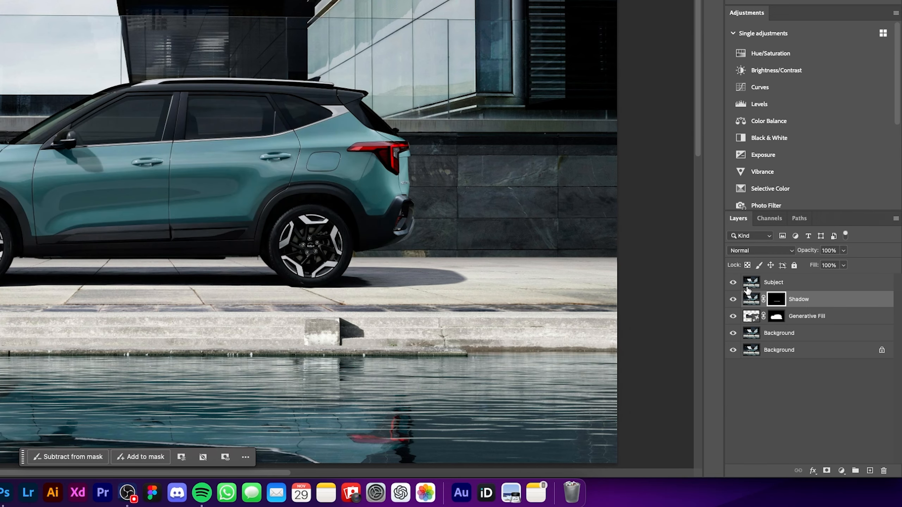
{"action": "left_click", "coordinate": [797, 287]}
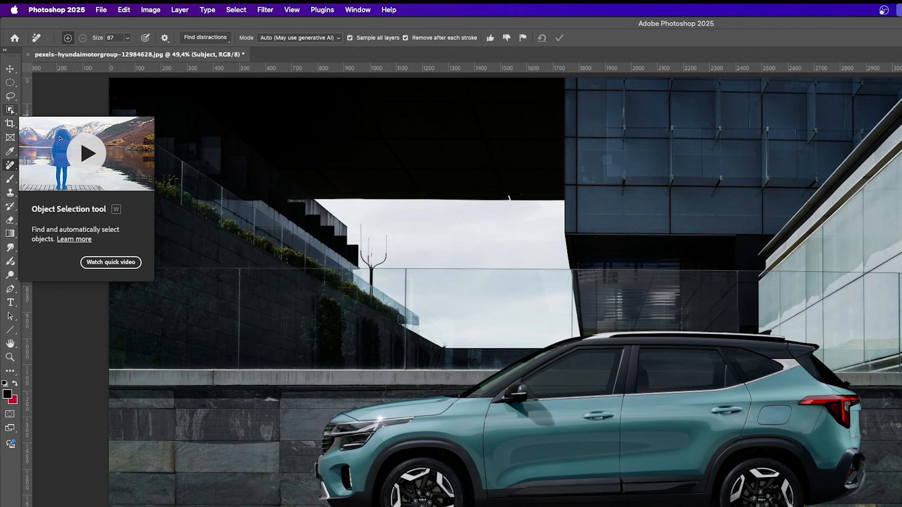
{"action": "left_click", "coordinate": [11, 110]}
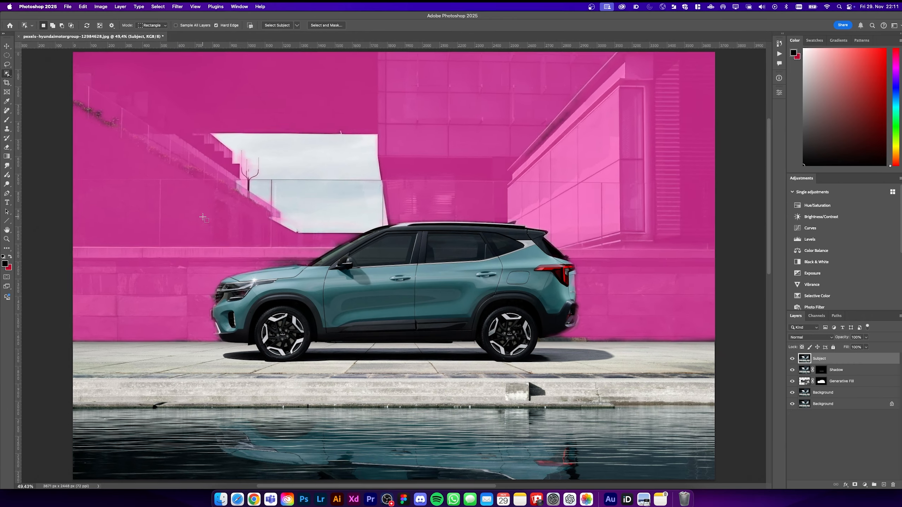
{"action": "left_click_drag", "start_coordinate": [202, 216], "coordinate": [596, 373]}
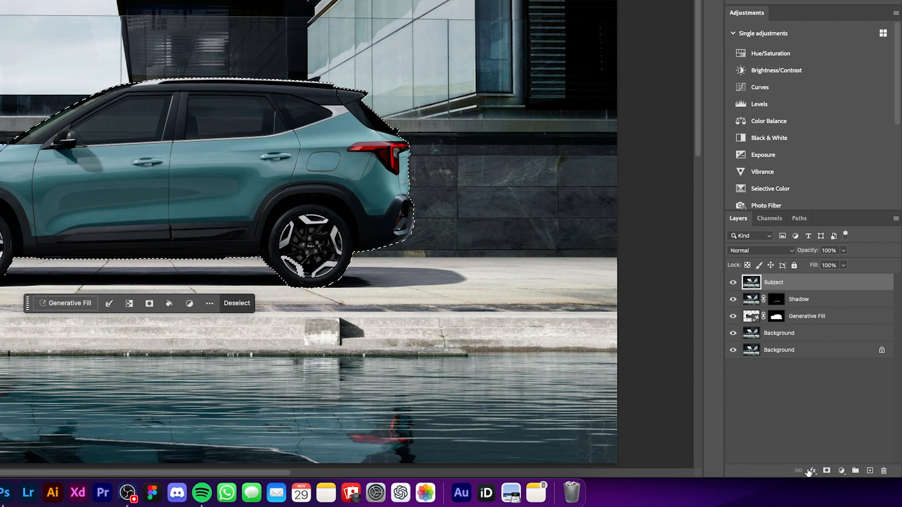
{"action": "left_click", "coordinate": [826, 471]}
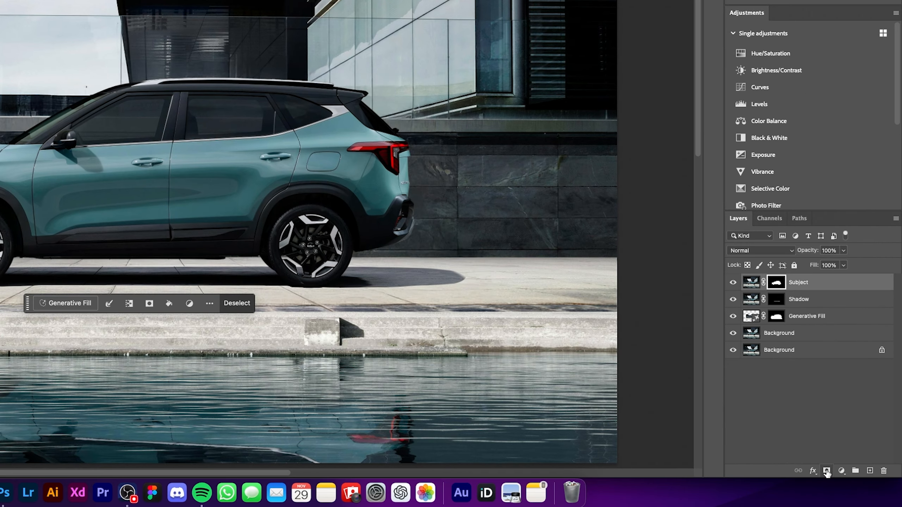
- Check the Shadow layer's mask and merge the Shadow, Generative Fill and unlocked Background layers into one layer
{"action": "left_click", "coordinate": [776, 300], "text": "alt"}
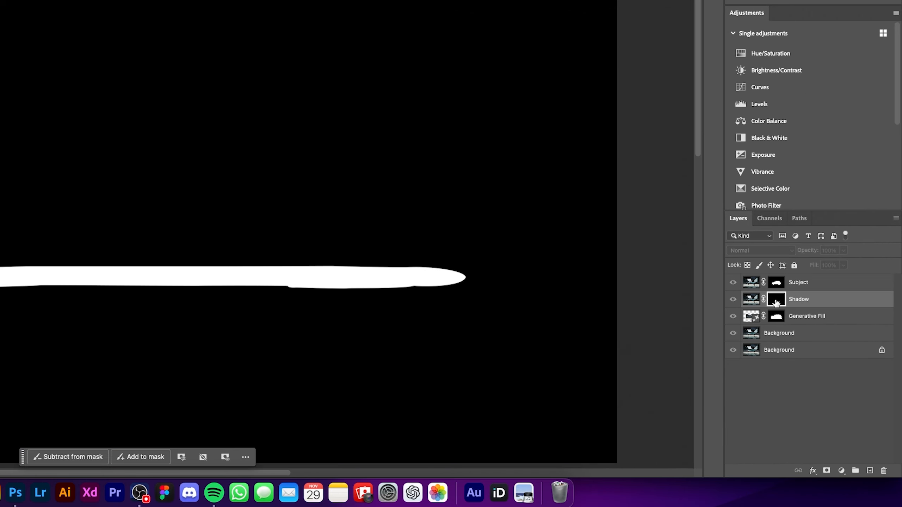
{"action": "left_click", "coordinate": [776, 304], "text": "alt"}
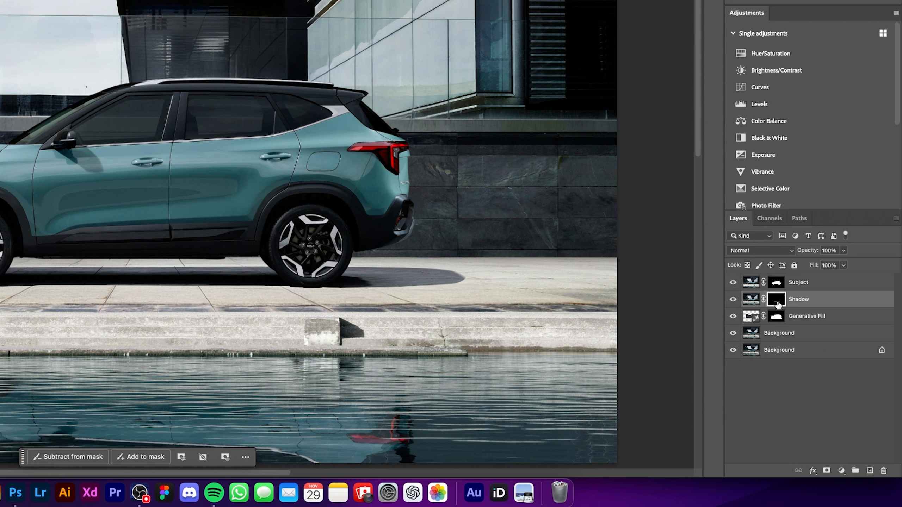
{"action": "left_click", "coordinate": [822, 336]}
{"action": "left_click", "coordinate": [822, 301], "text": "shift"}
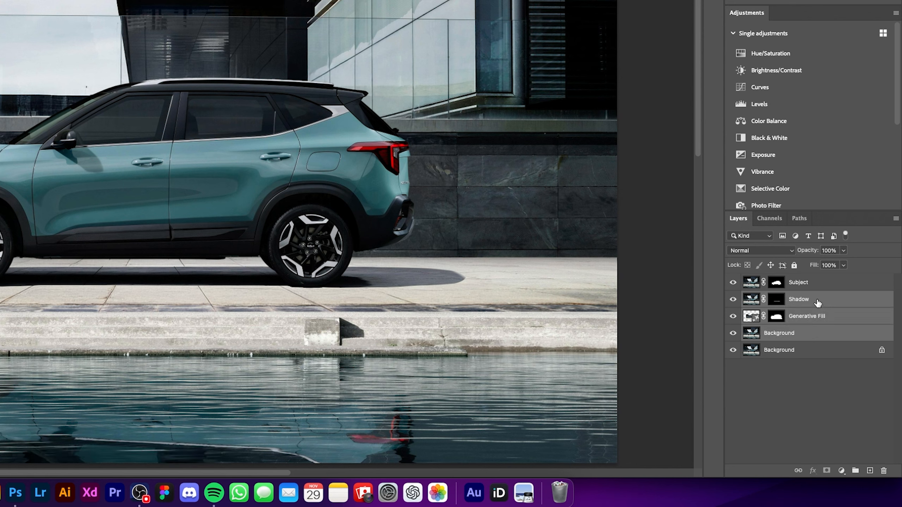
{"action": "key", "text": "super+e"}
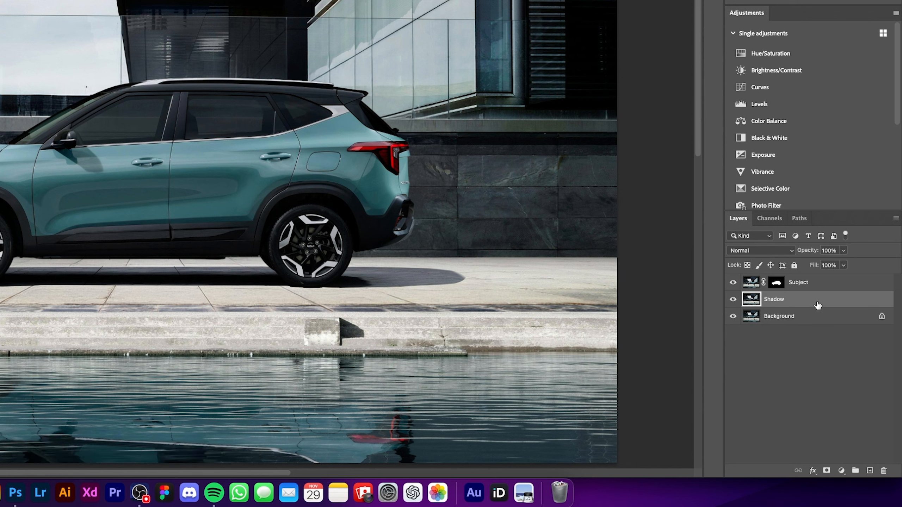
- Convert the Shadow layer to a smart object and apply a Motion Blur at a 0° angle with a distance of 375 pixels
{"action": "right_click", "coordinate": [821, 306]}
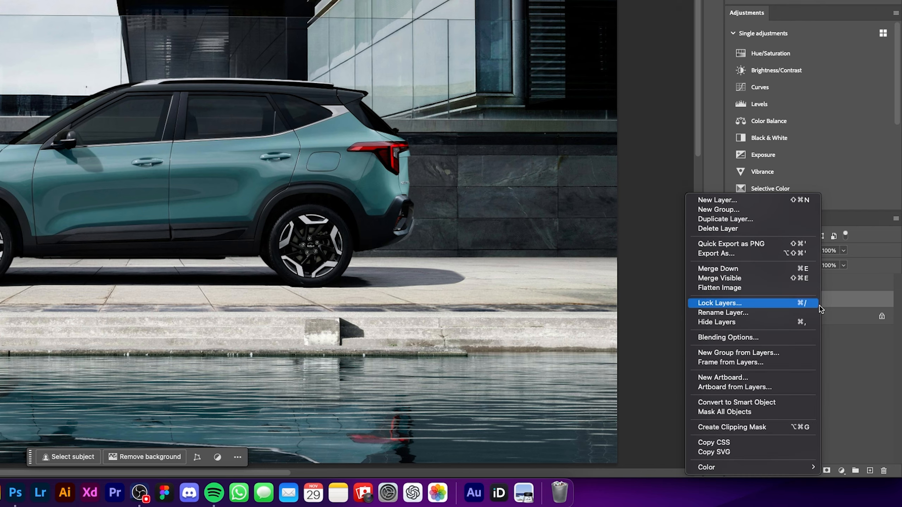
{"action": "left_click", "coordinate": [752, 405]}
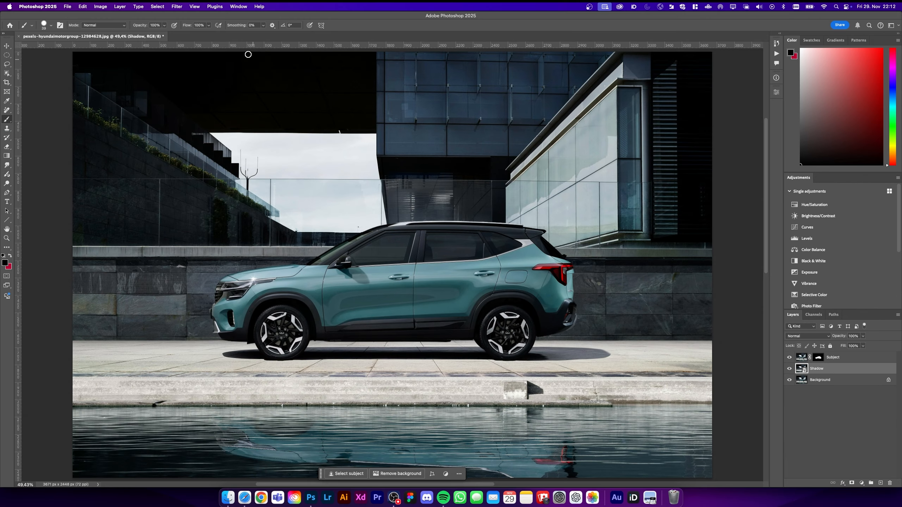
{"action": "left_click", "coordinate": [175, 6]}
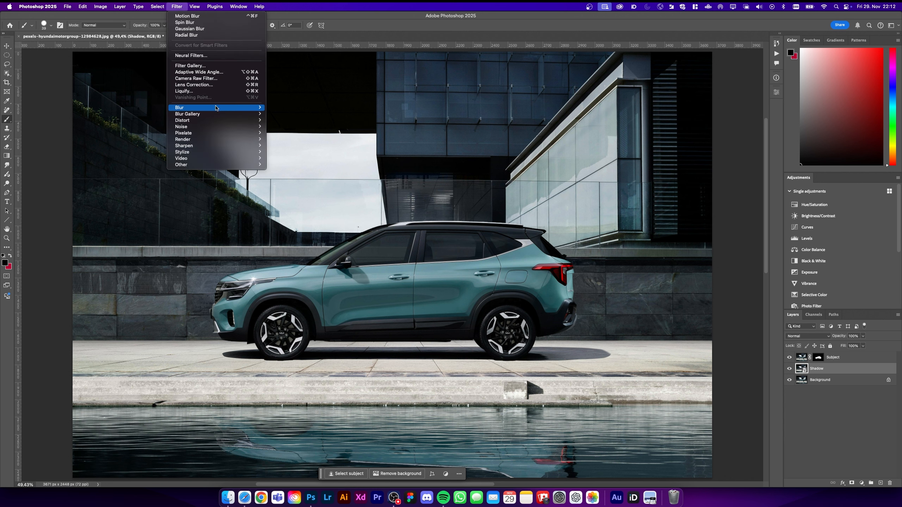
{"action": "mouse_move", "coordinate": [222, 108]}
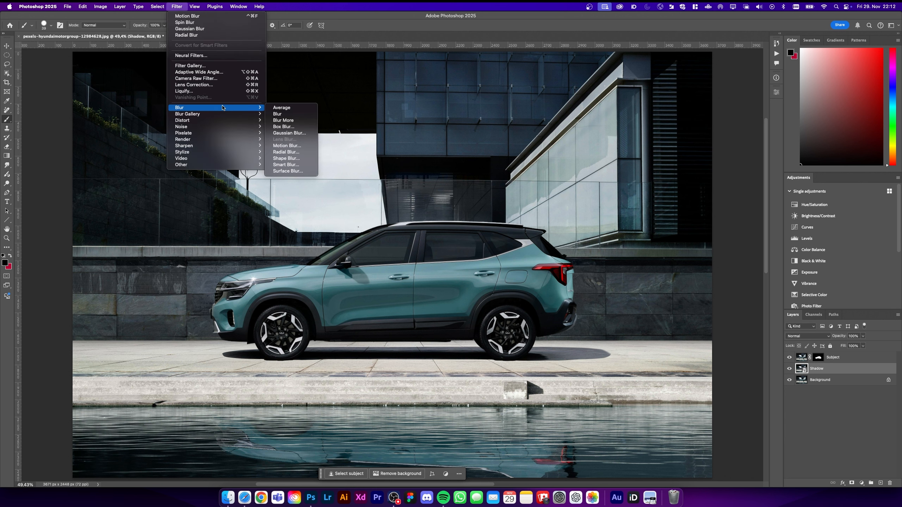
{"action": "left_click", "coordinate": [297, 146]}
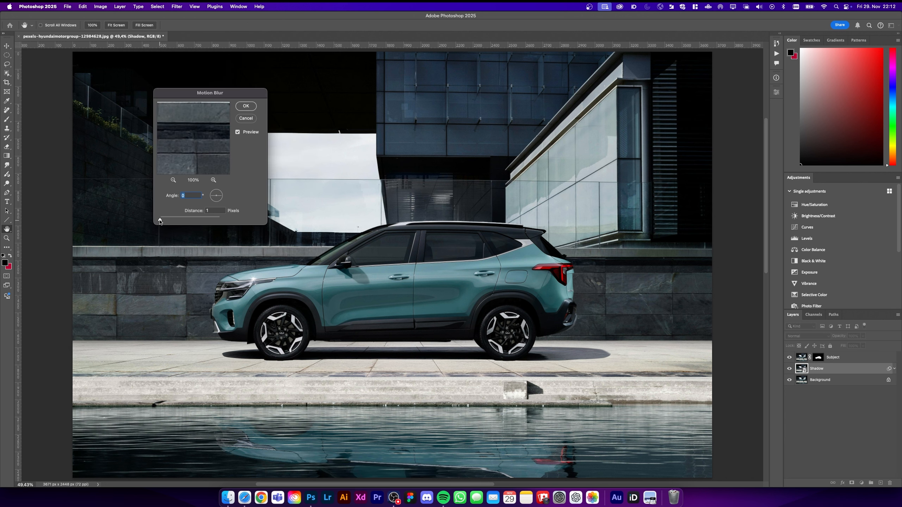
{"action": "left_click_drag", "start_coordinate": [168, 220], "coordinate": [197, 223]}
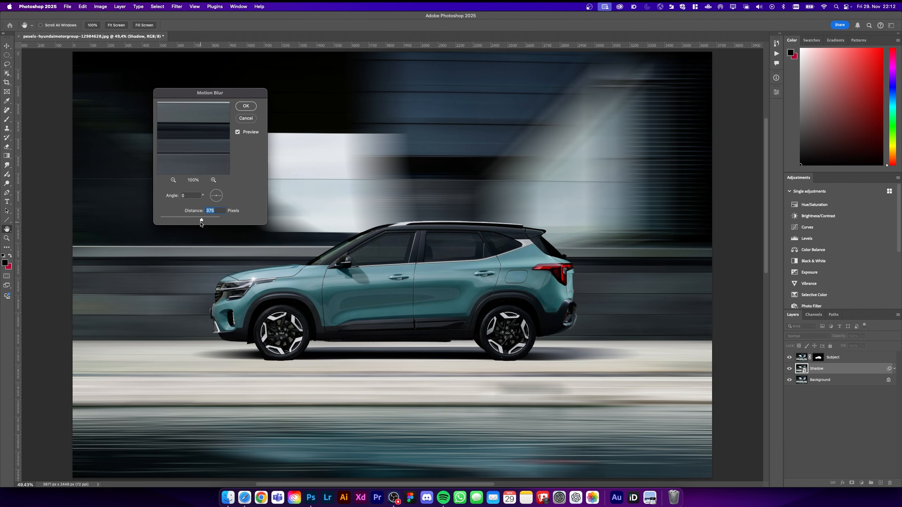
{"action": "left_click", "coordinate": [246, 107]}
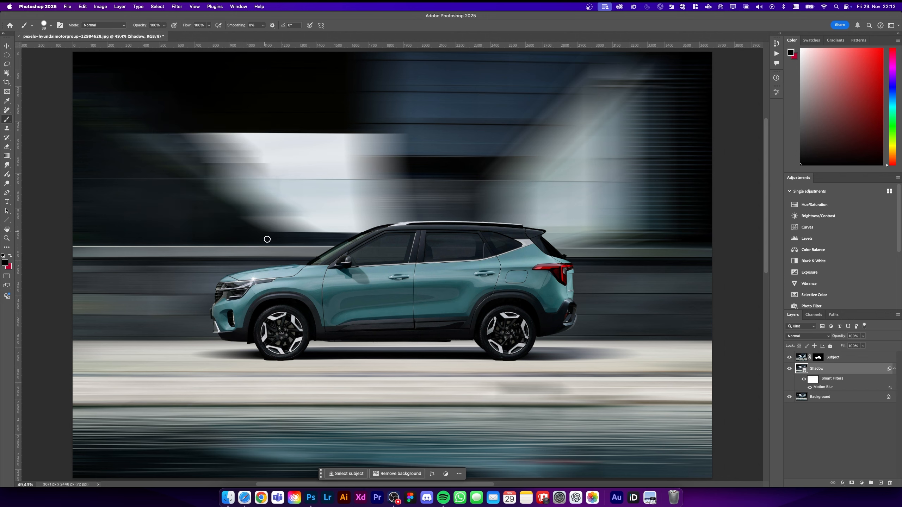